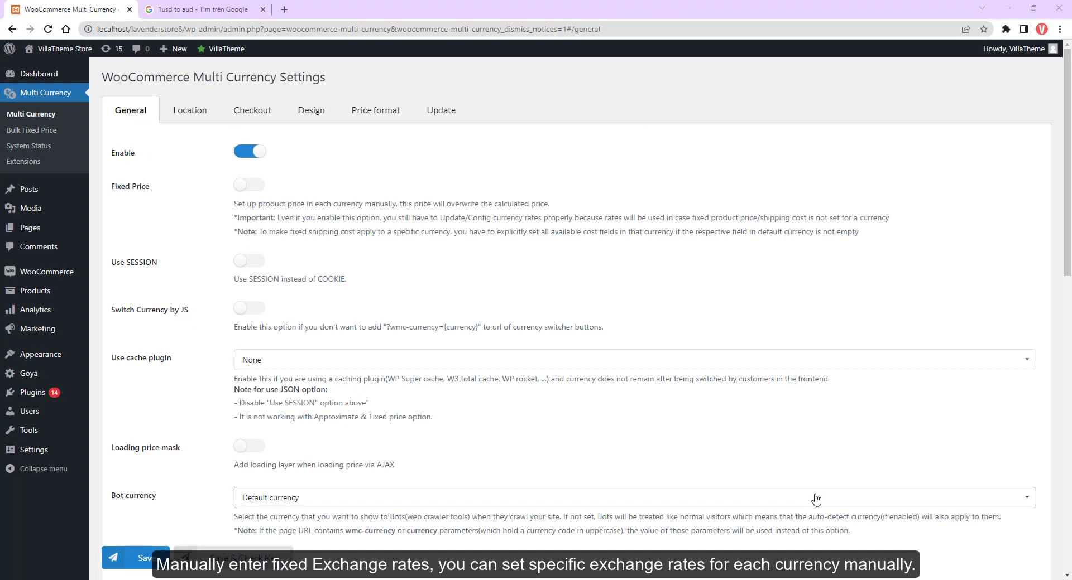
Add AUD-Australian dollar as a new currency row and save the settings
scroll(809, 435, "down", 5)
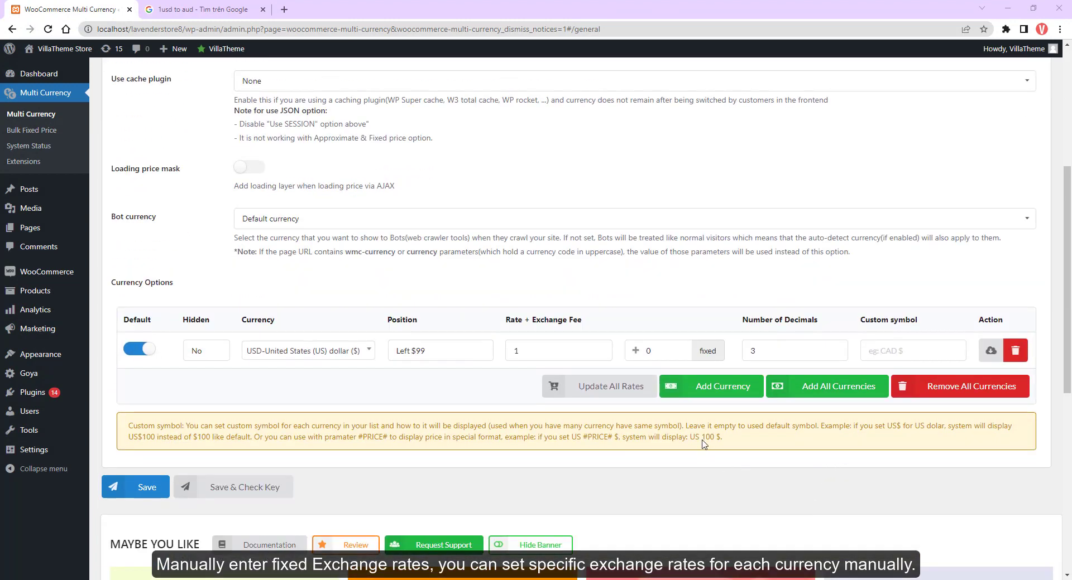
left_click(736, 401)
left_click(351, 389)
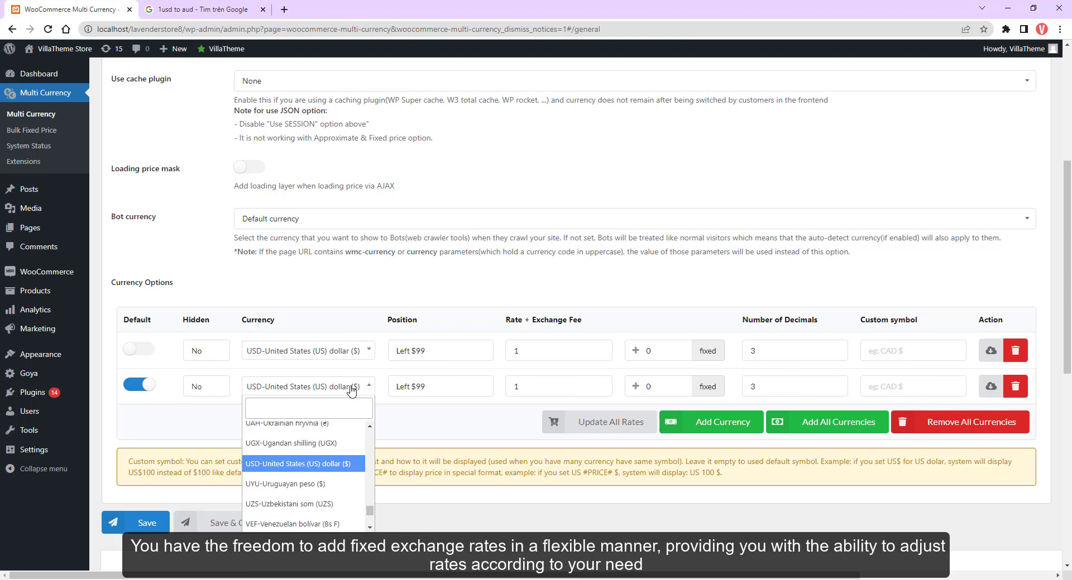
type("aud")
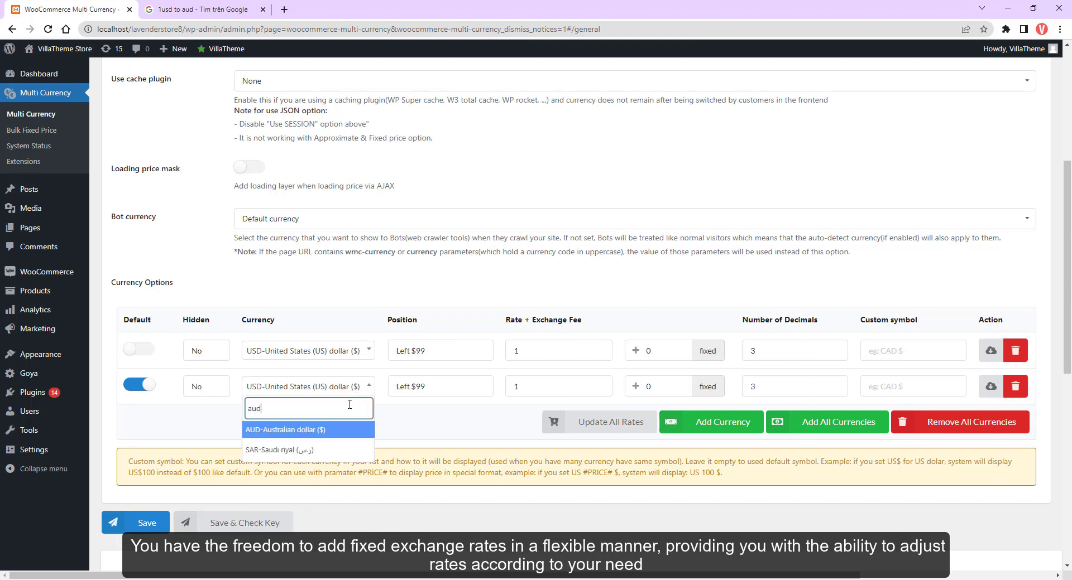
left_click(352, 433)
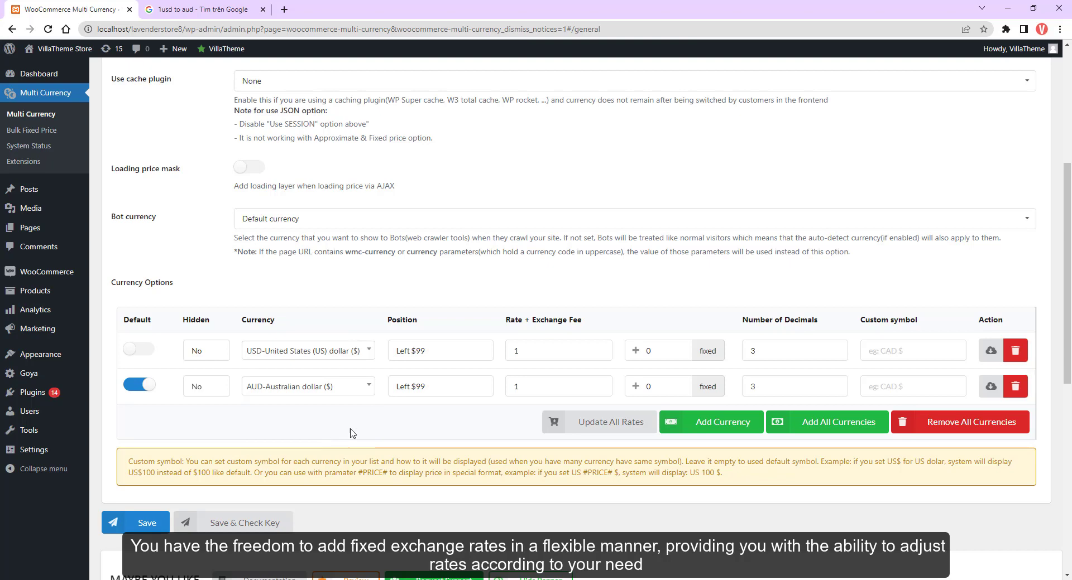
left_click(133, 527)
scroll(150, 505, "down", 4)
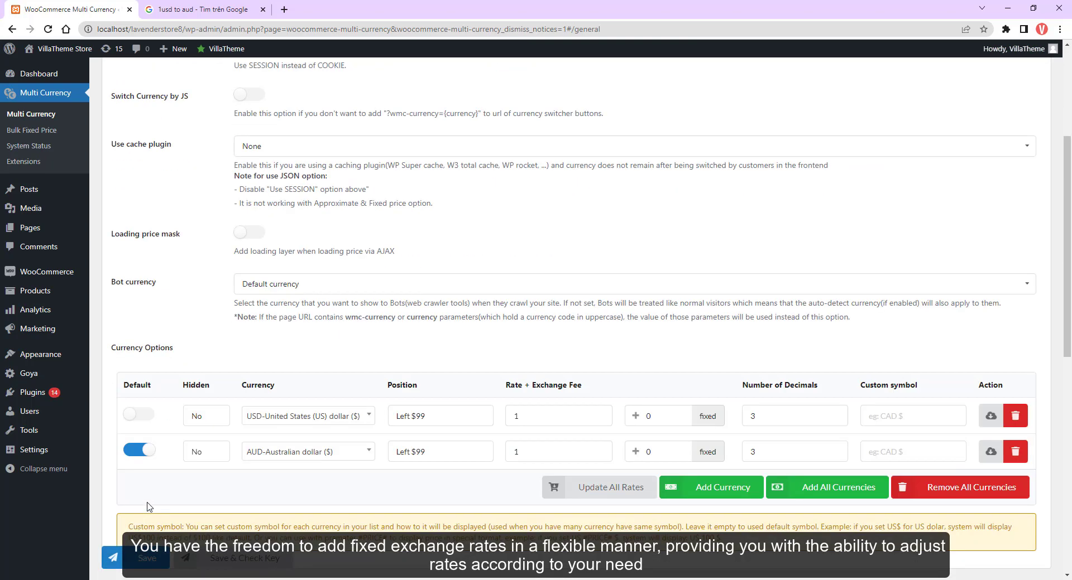
scroll(148, 506, "down", 3)
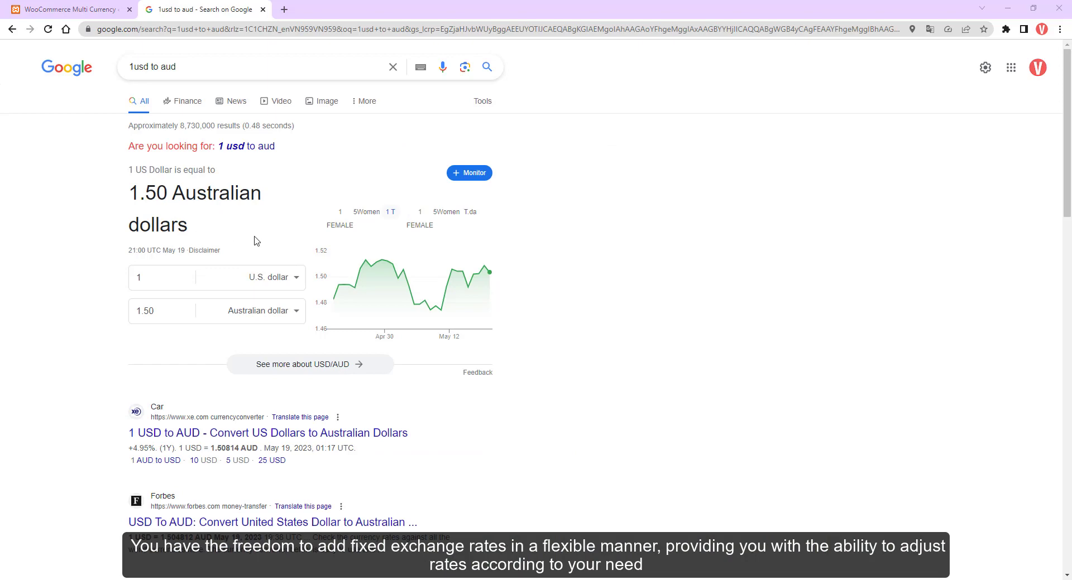
Make US dollar the default currency and save
left_click(82, 9)
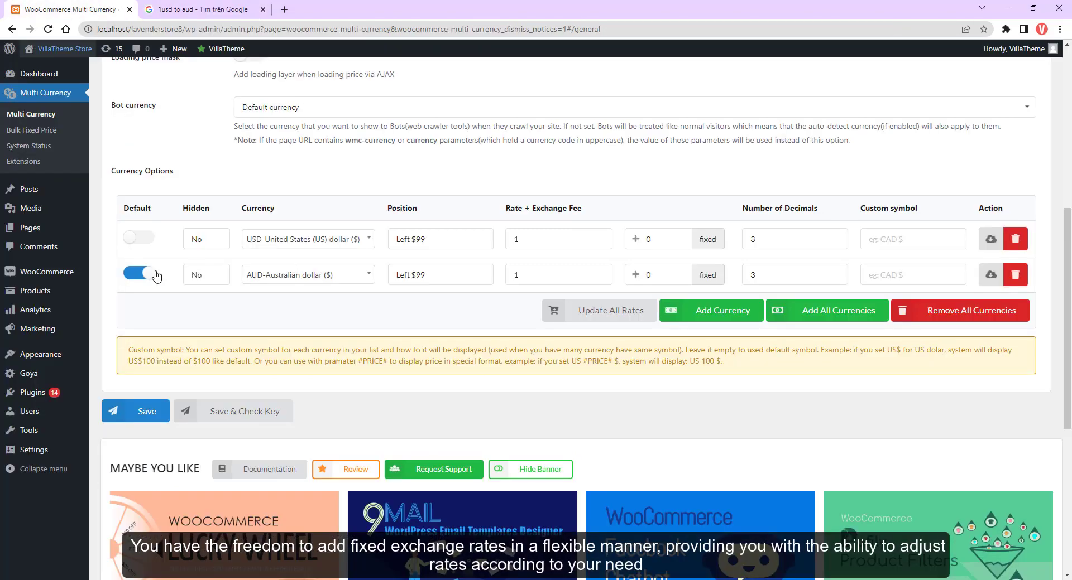
left_click(140, 237)
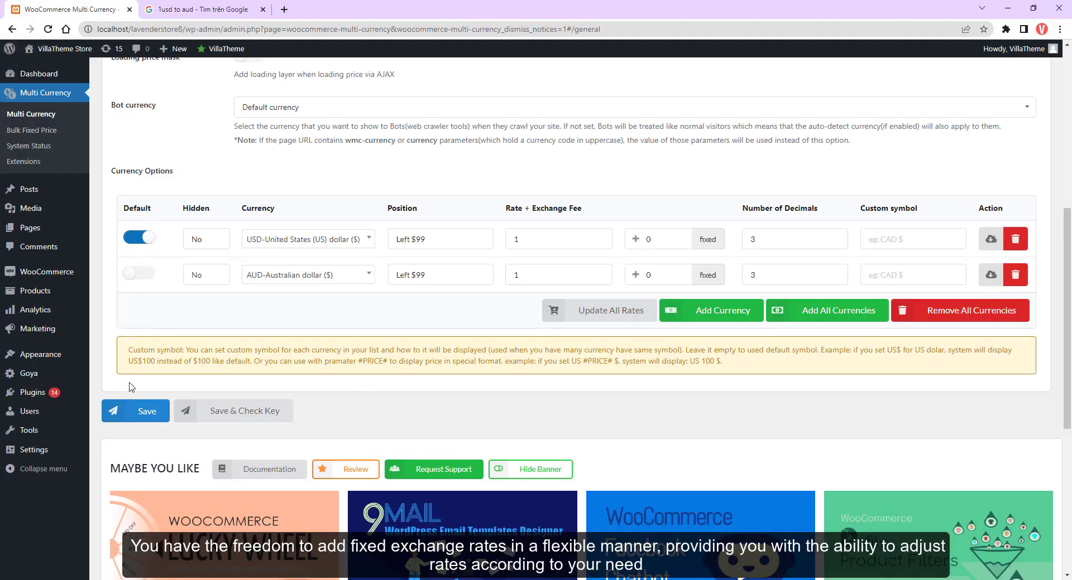
left_click(122, 410)
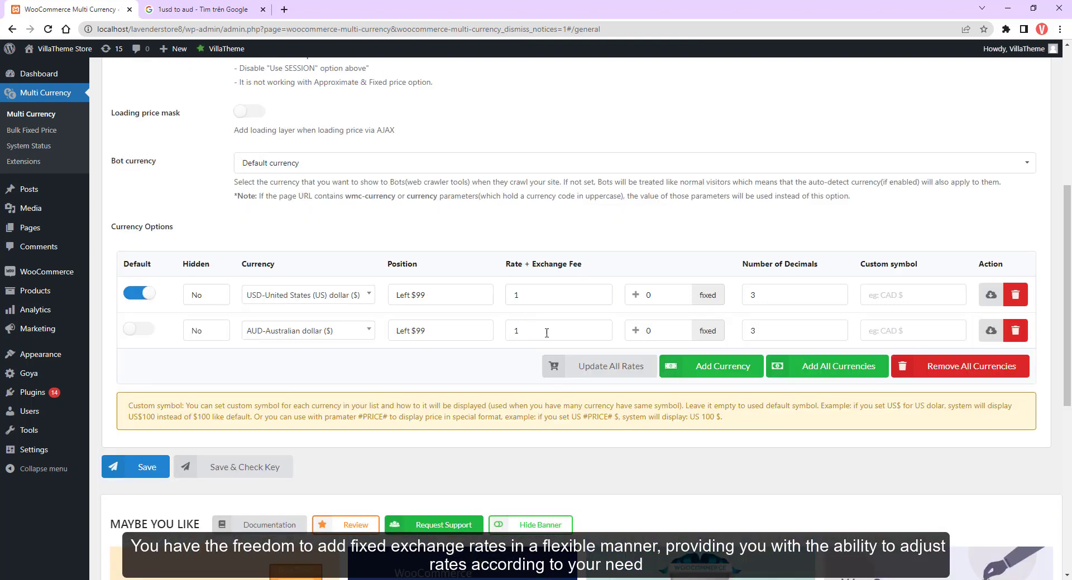
Fix the AUD rate at 2, save, and view the tank's price in AUD ($60.000)
left_click(520, 337)
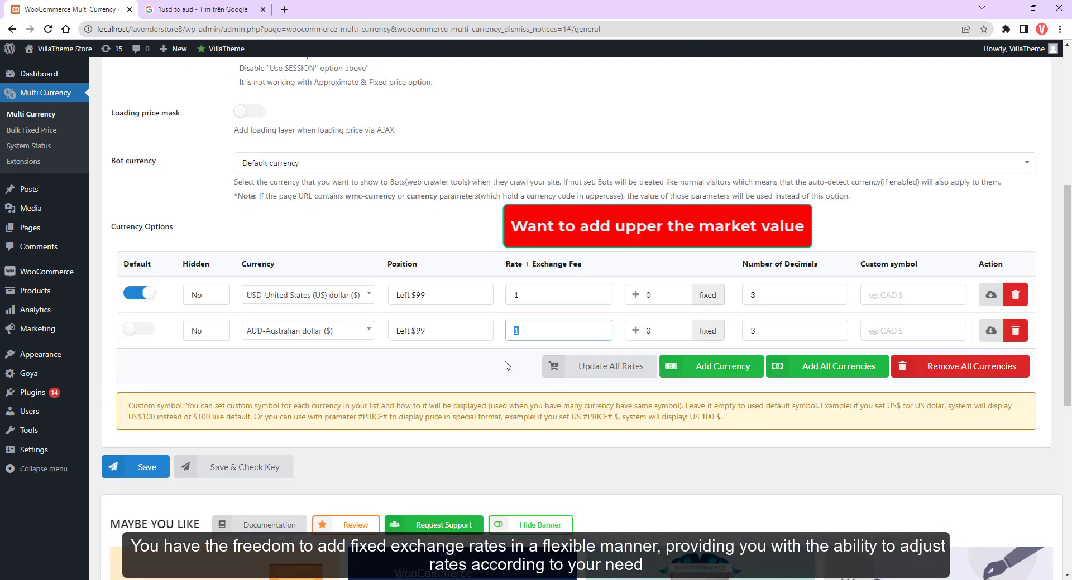
type("2")
left_click(503, 390)
left_click(159, 472)
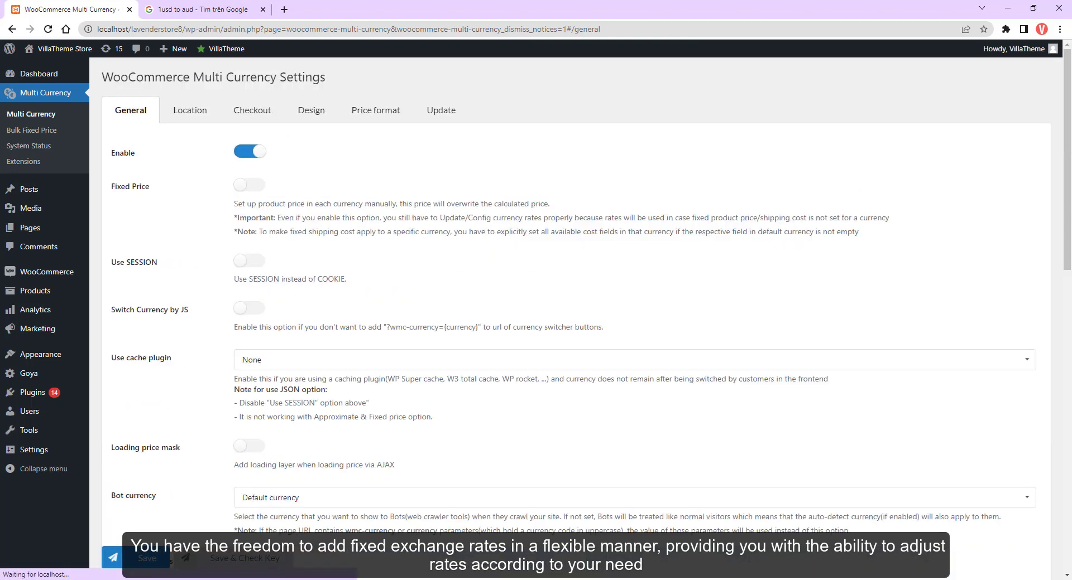
mouse_move(1050, 325)
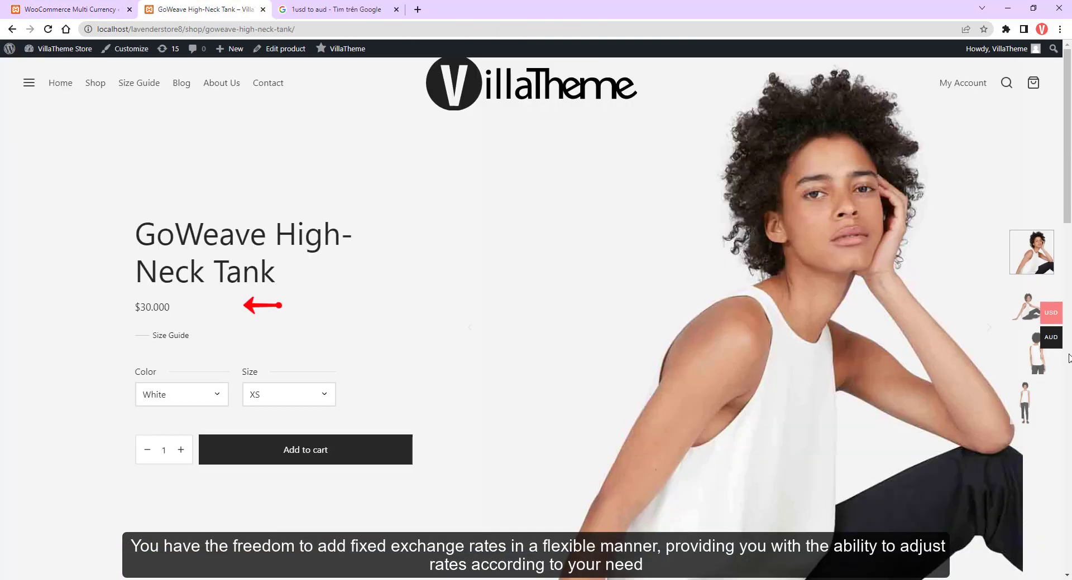
left_click(1018, 346)
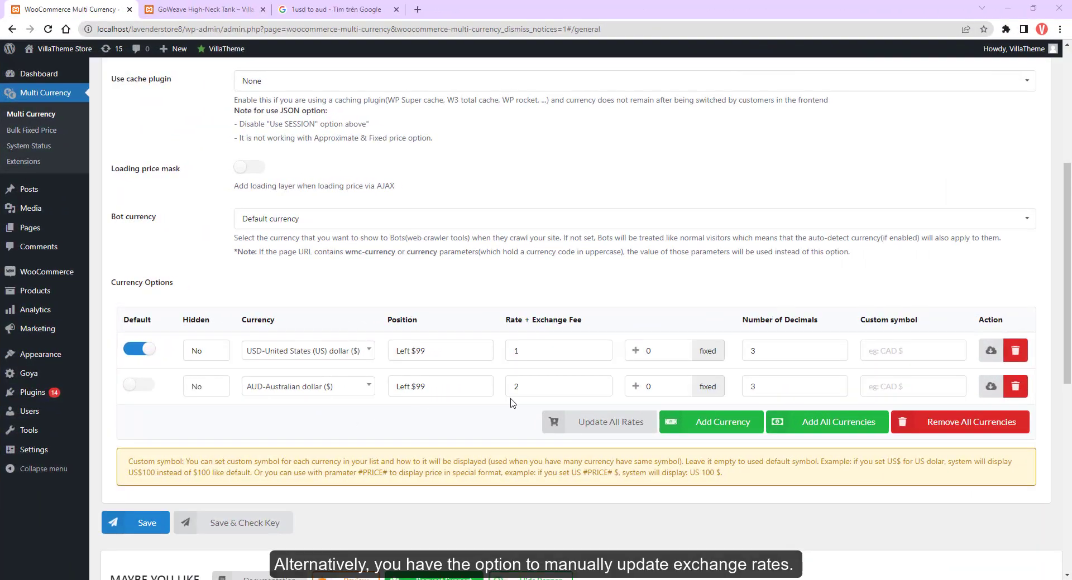
Refresh all rates so AUD becomes 1.504, save, and confirm the tank shows $45.090
left_click(616, 434)
left_click(156, 523)
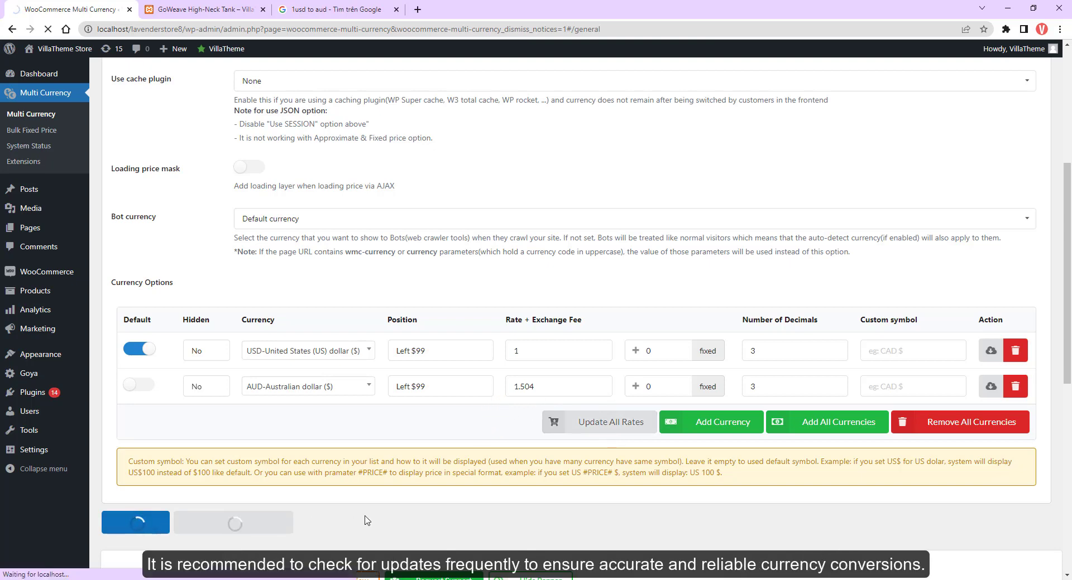
key("ctrl+Tab")
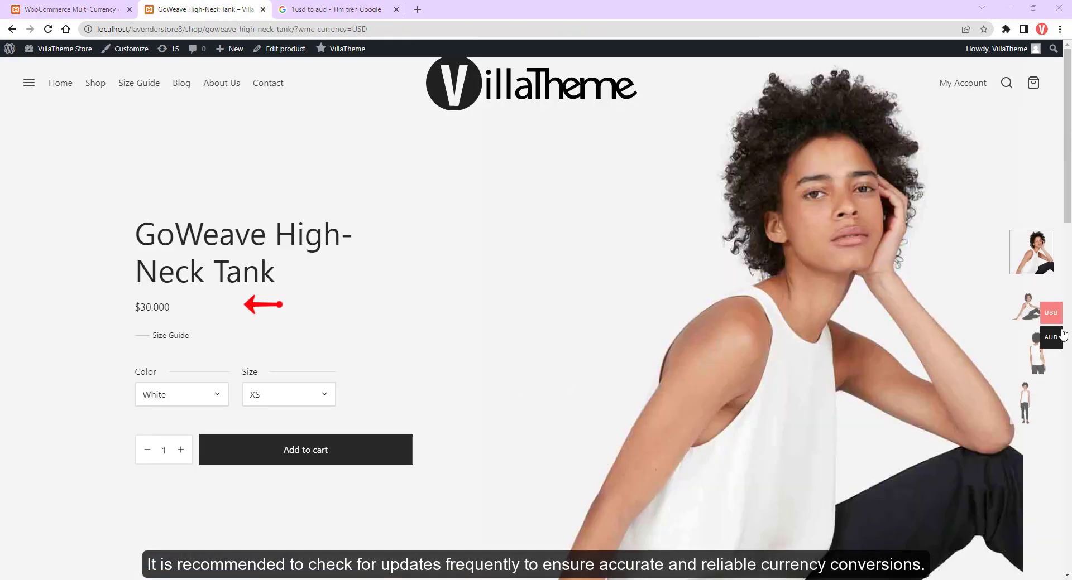
left_click(945, 337)
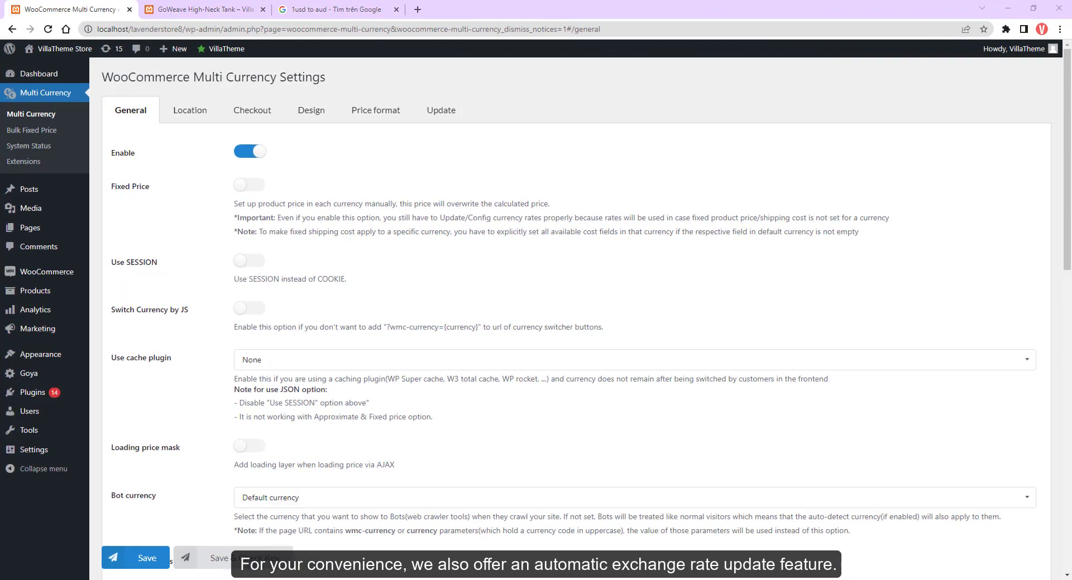
Set the automatic exchange-rate update frequency to 1 Day
left_click(440, 111)
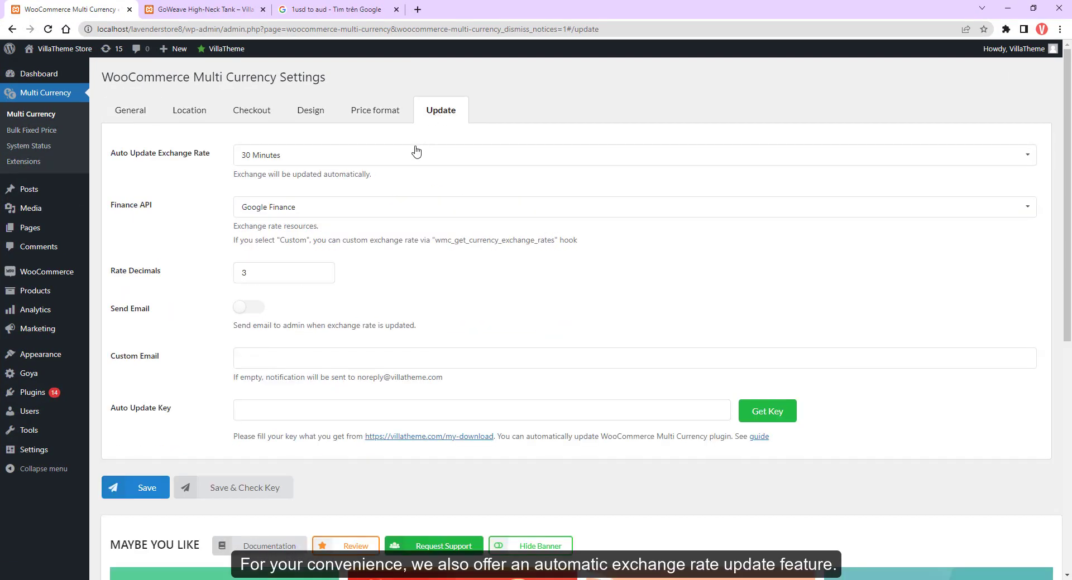
left_click(301, 161)
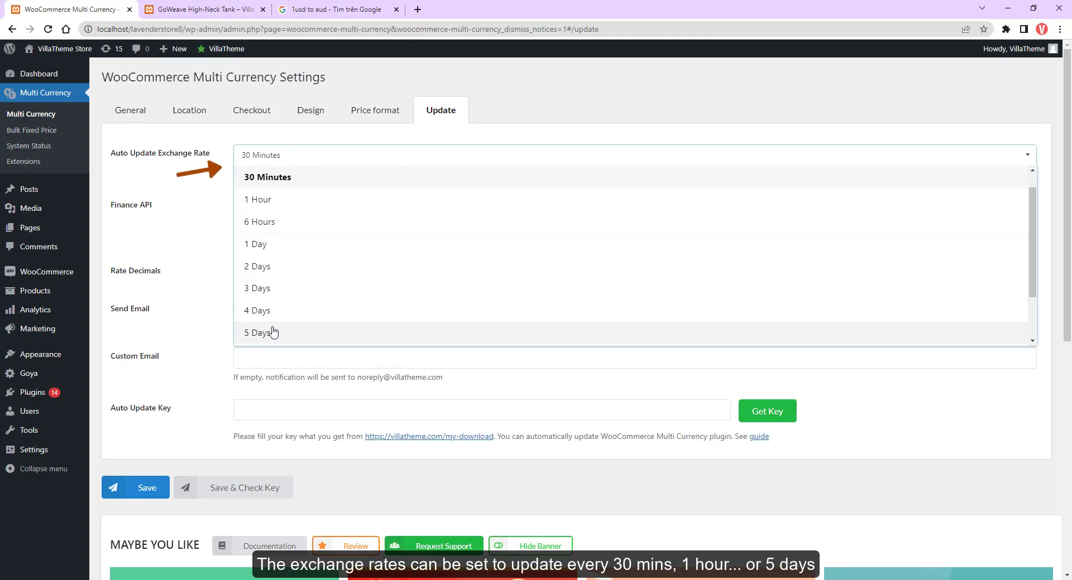
left_click(291, 208)
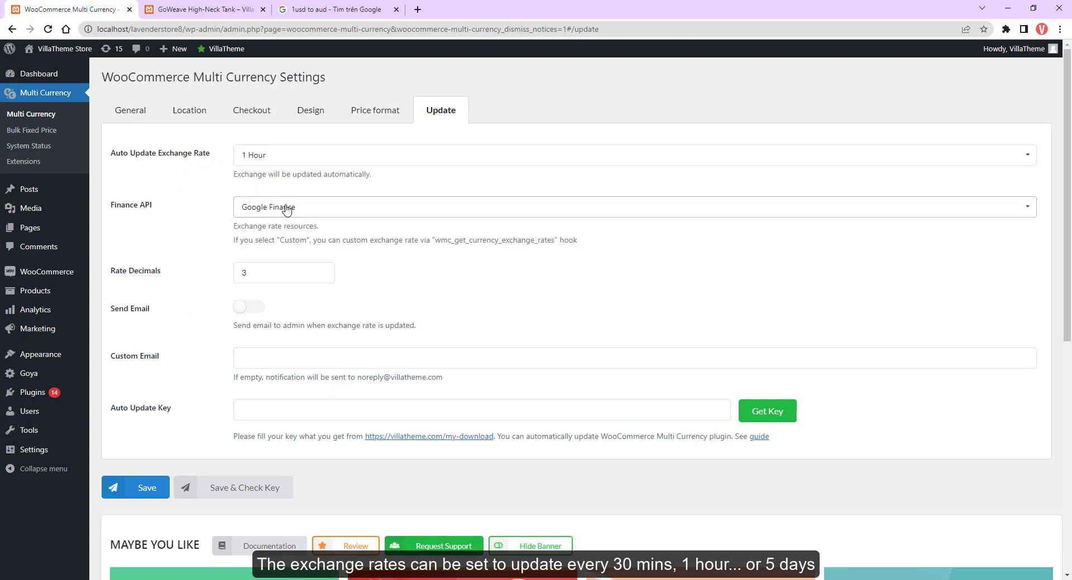
left_click(268, 155)
left_click(276, 225)
Enter a notification email address and switch on Send Email for rate updates
left_click(277, 362)
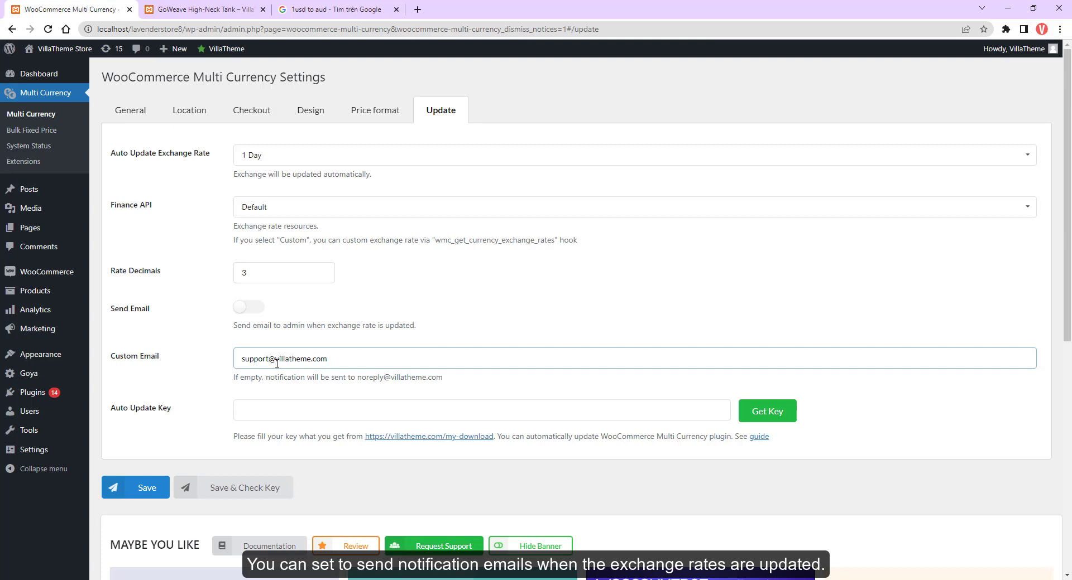
left_click(277, 402)
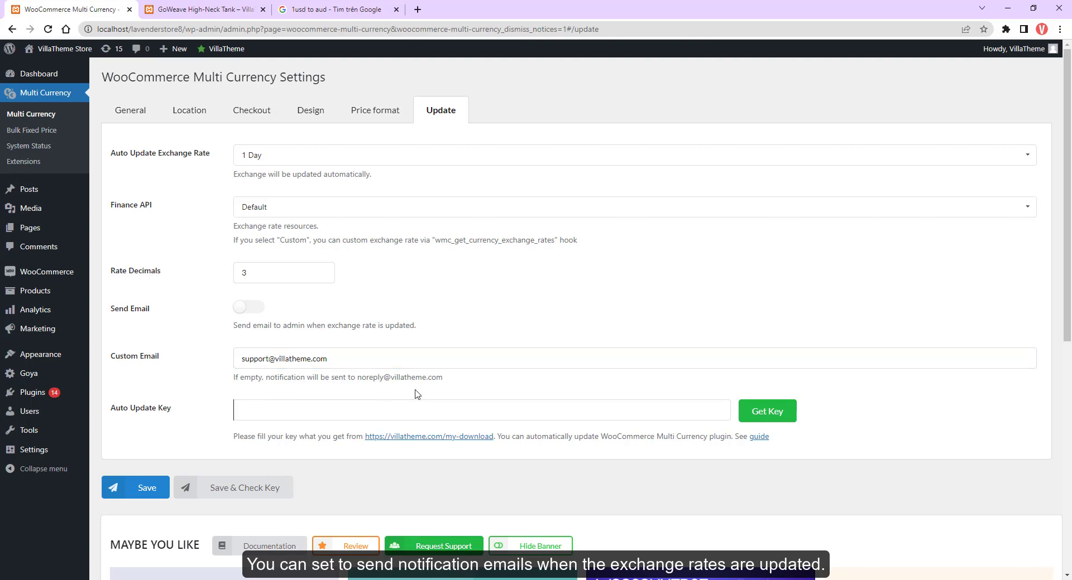
left_click(249, 307)
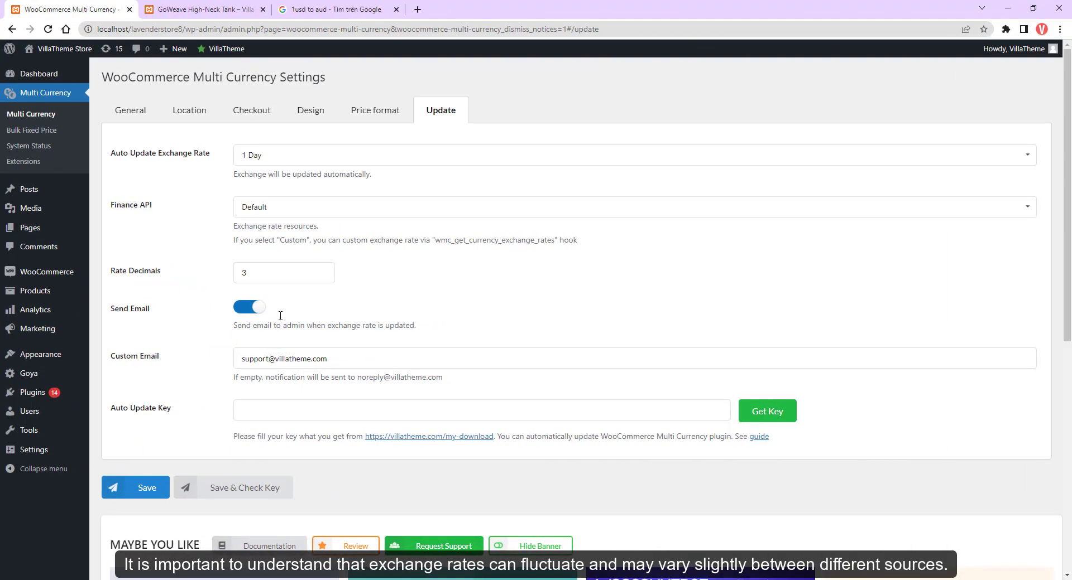
left_click(276, 217)
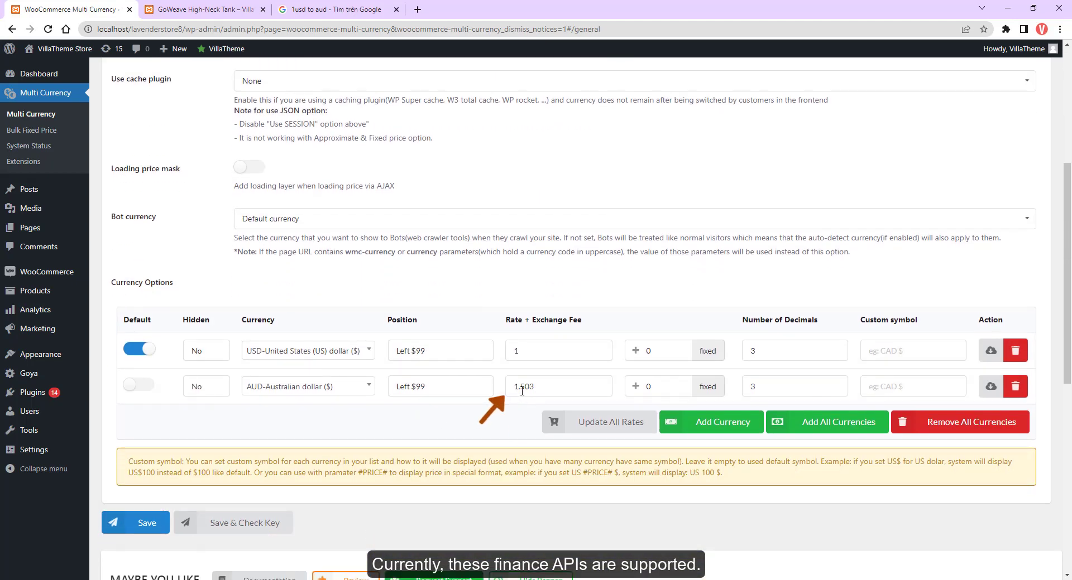
Choose Google Finance as the Finance API rate source and save
scroll(534, 392, "up", 10)
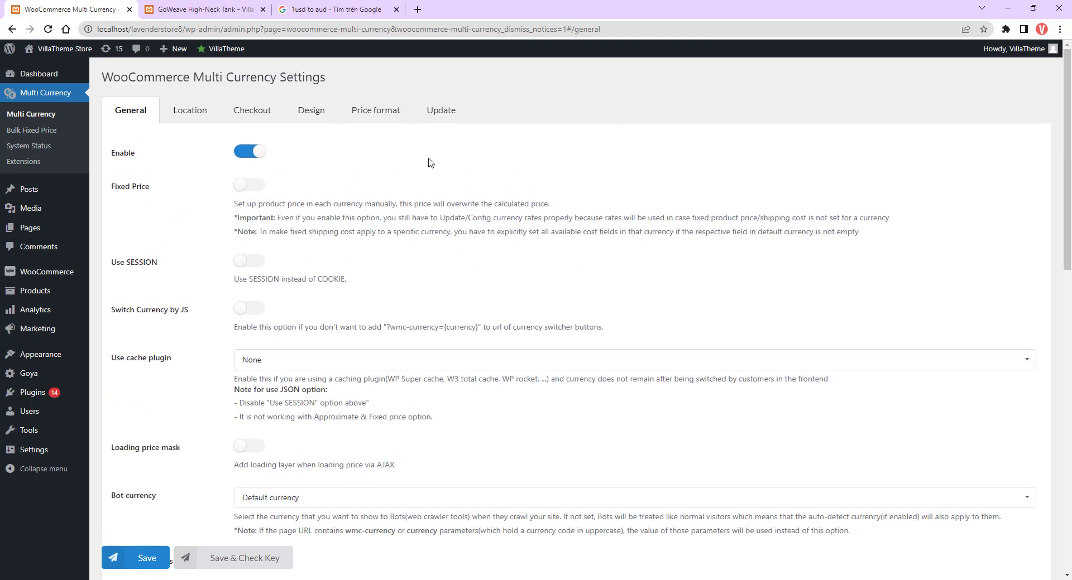
left_click(440, 110)
left_click(354, 210)
left_click(334, 252)
left_click(144, 487)
Update all rates from Google Finance, moving AUD's rate to 1.504
left_click(139, 114)
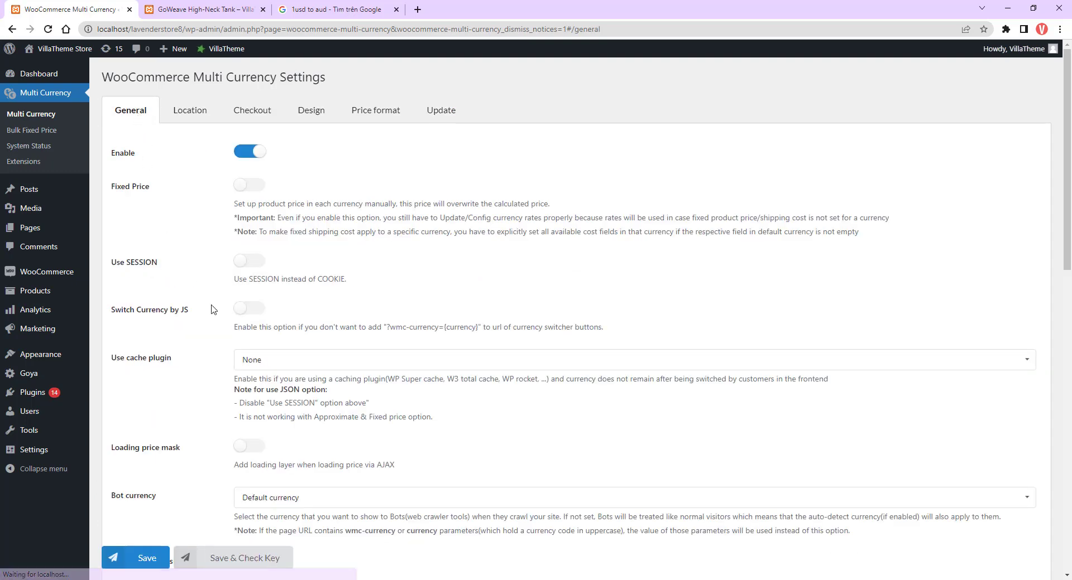
scroll(692, 439, "down", 2)
scroll(693, 439, "down", 3)
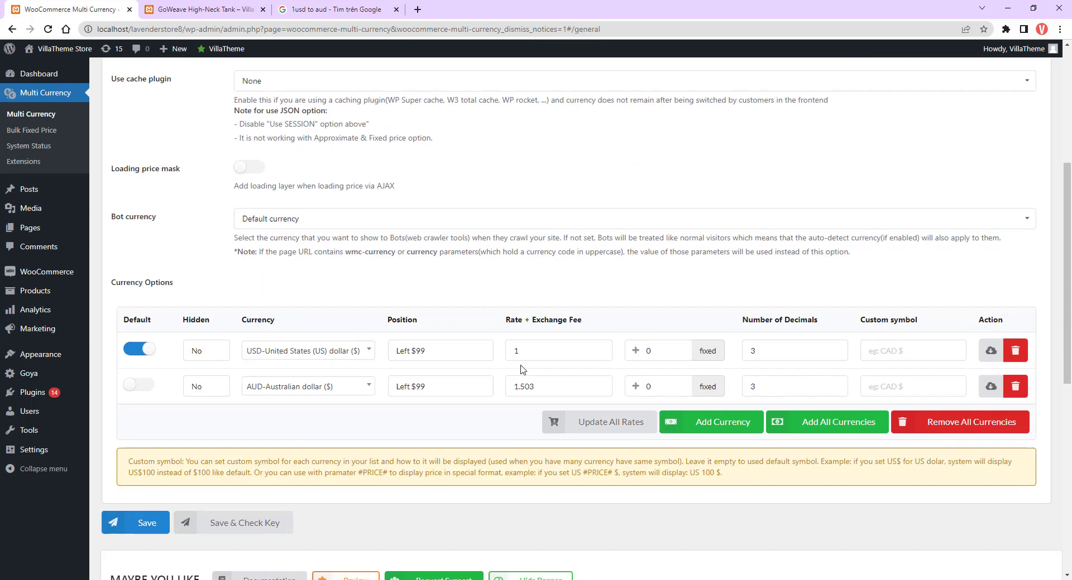
left_click(635, 431)
Check Rate Decimals (1) on the Update tab, then return to General's Currency Options
scroll(475, 268, "up", 5)
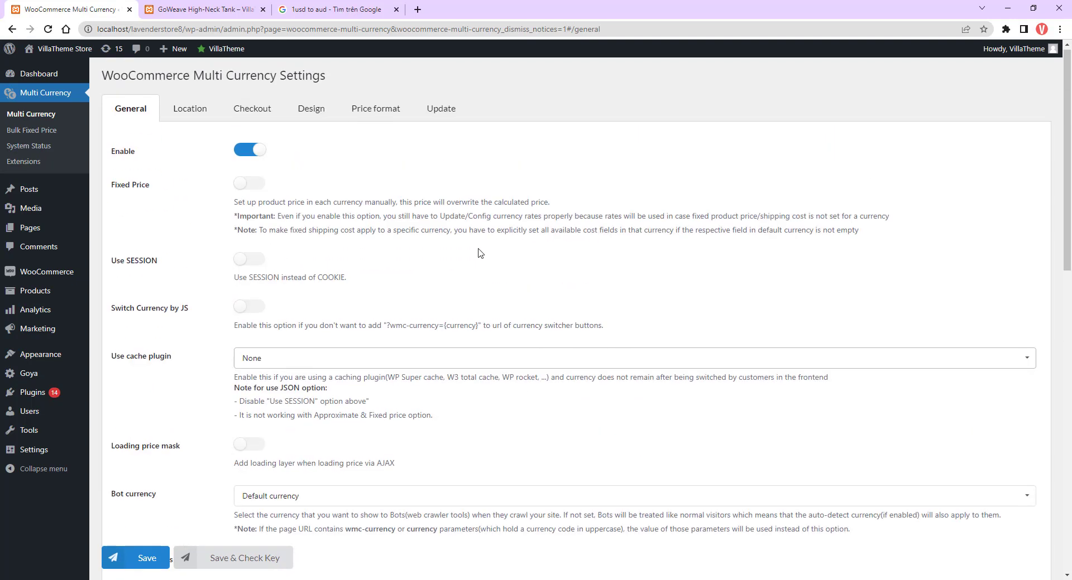
left_click(437, 118)
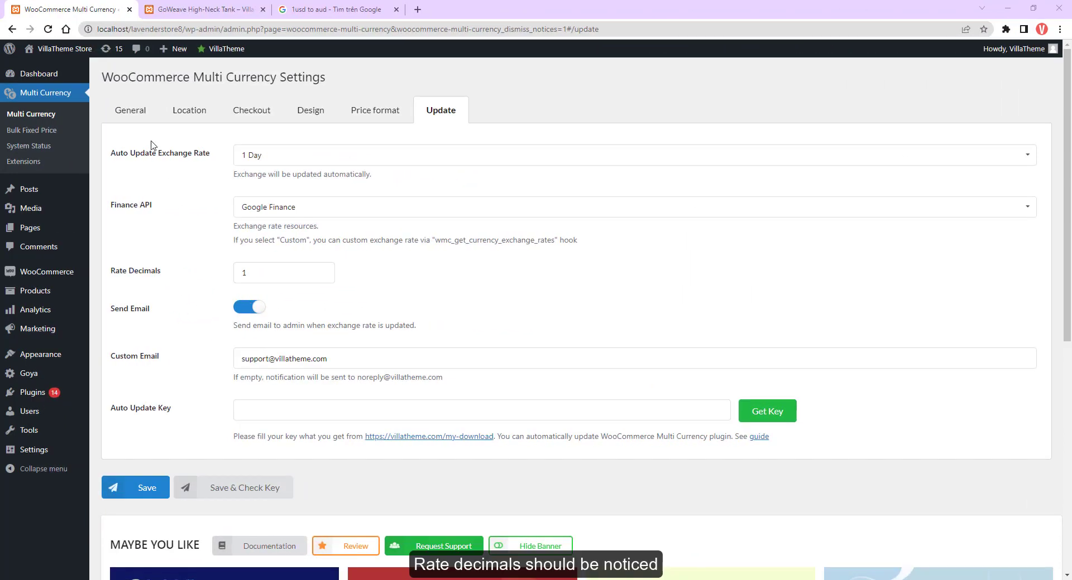
left_click(140, 118)
scroll(171, 370, "down", 3)
scroll(335, 346, "down", 3)
Add INR-Indian rupee as a new currency row and update all rates
left_click(715, 329)
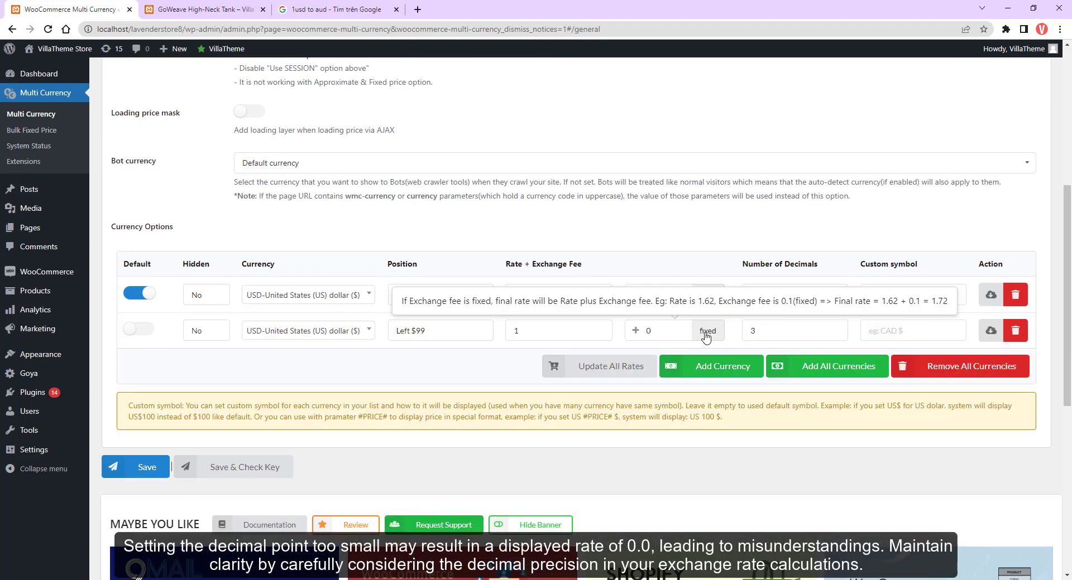
left_click(335, 334)
type("INR")
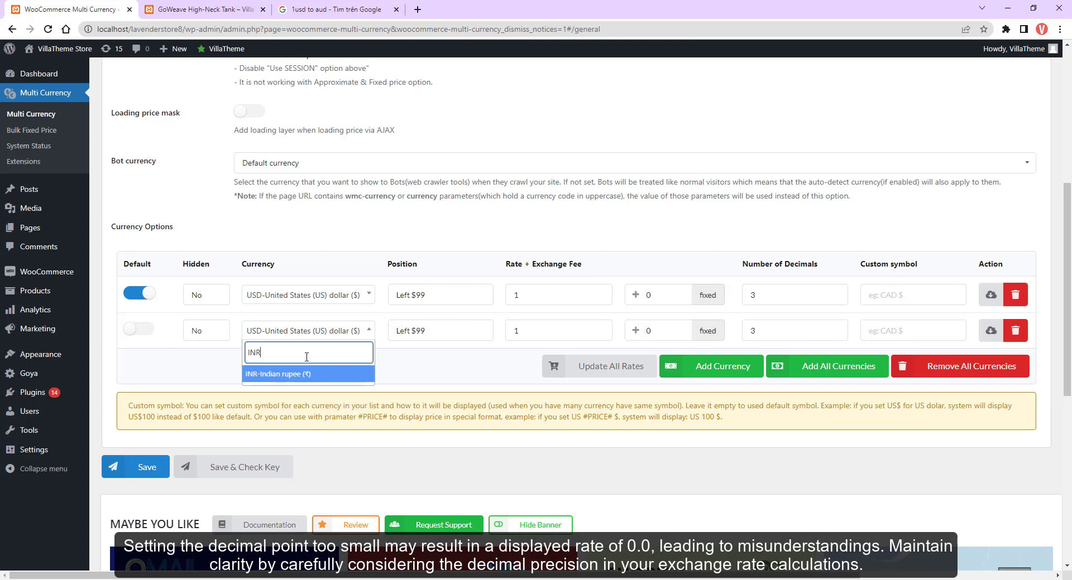
left_click(306, 375)
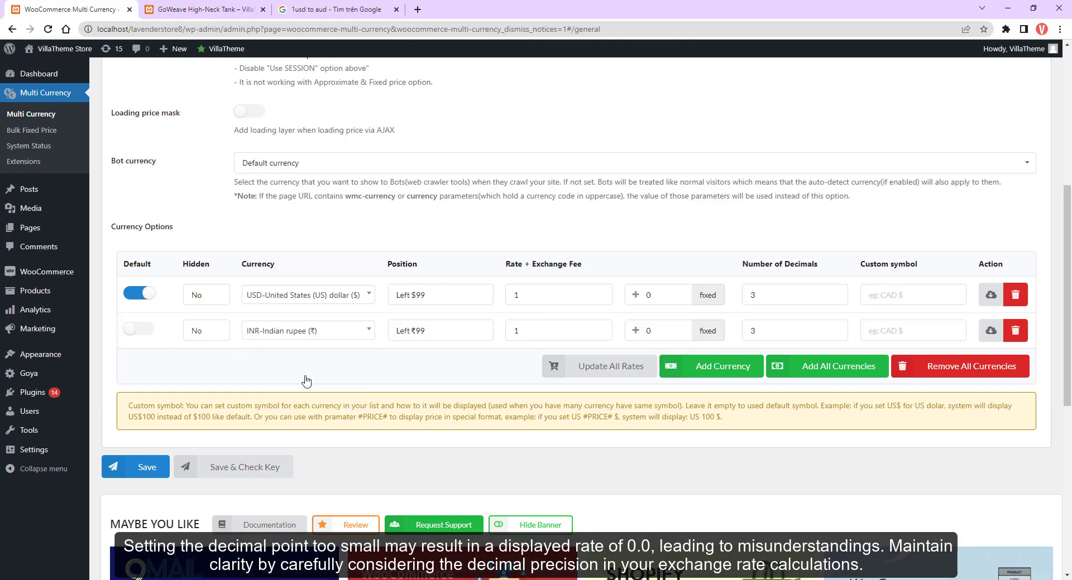
left_click(621, 373)
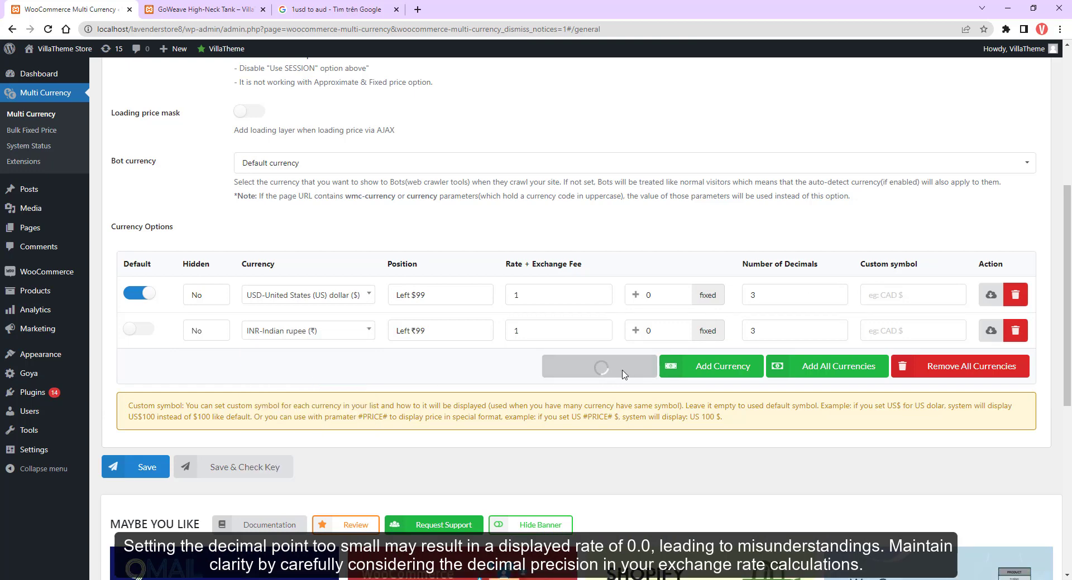
Make INR the default currency and refresh rates, leaving USD at 0.0
left_click(147, 334)
left_click(598, 367)
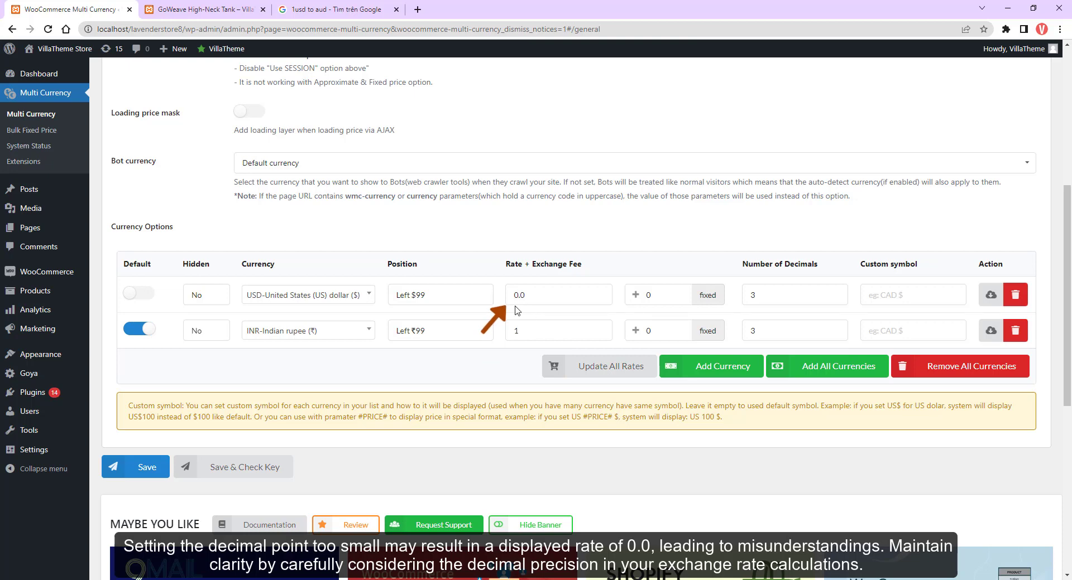
scroll(517, 310, "up", 2)
scroll(517, 311, "up", 4)
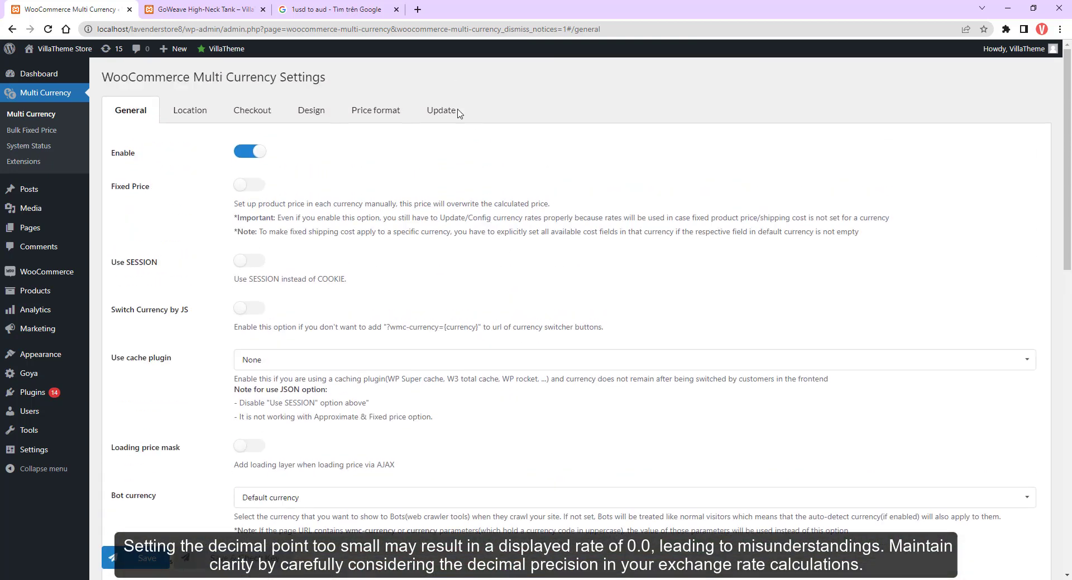
Raise Rate Decimals to 3, save, and update all rates on the General tab
left_click(441, 110)
left_click(254, 274)
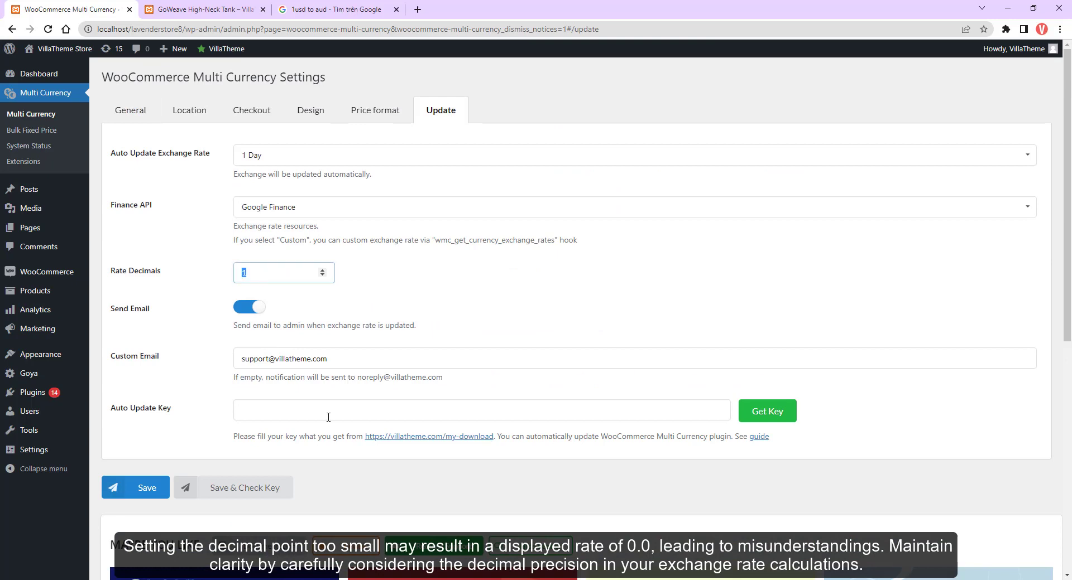
left_click(139, 486)
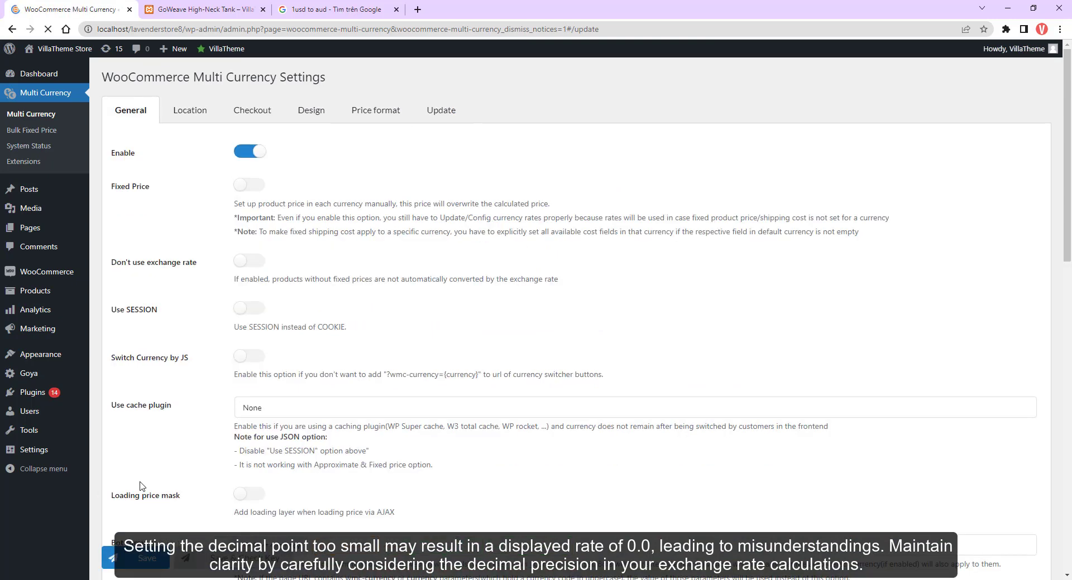
left_click(134, 114)
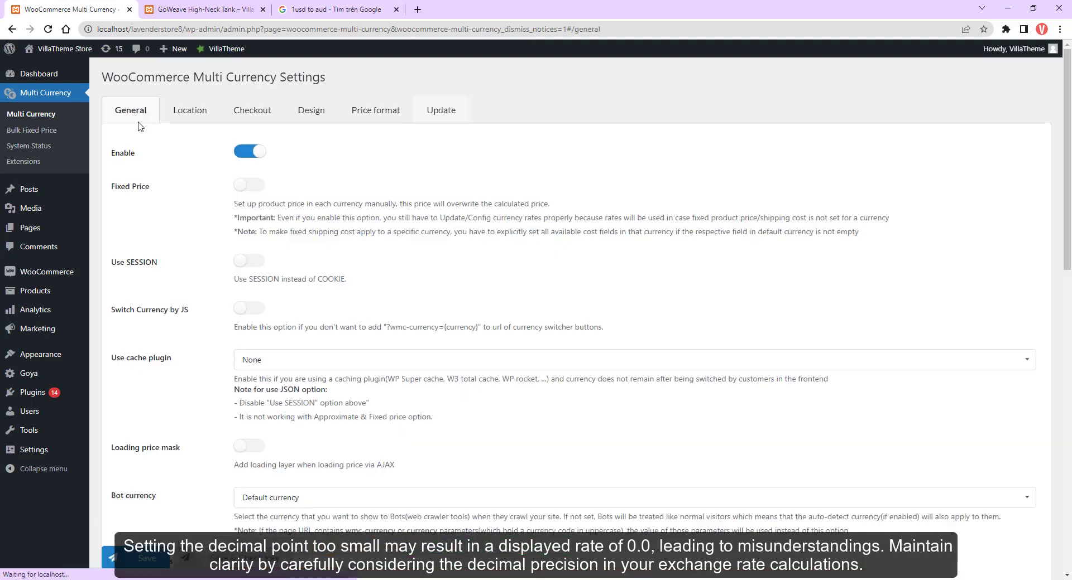
scroll(581, 419, "down", 5)
left_click(583, 421)
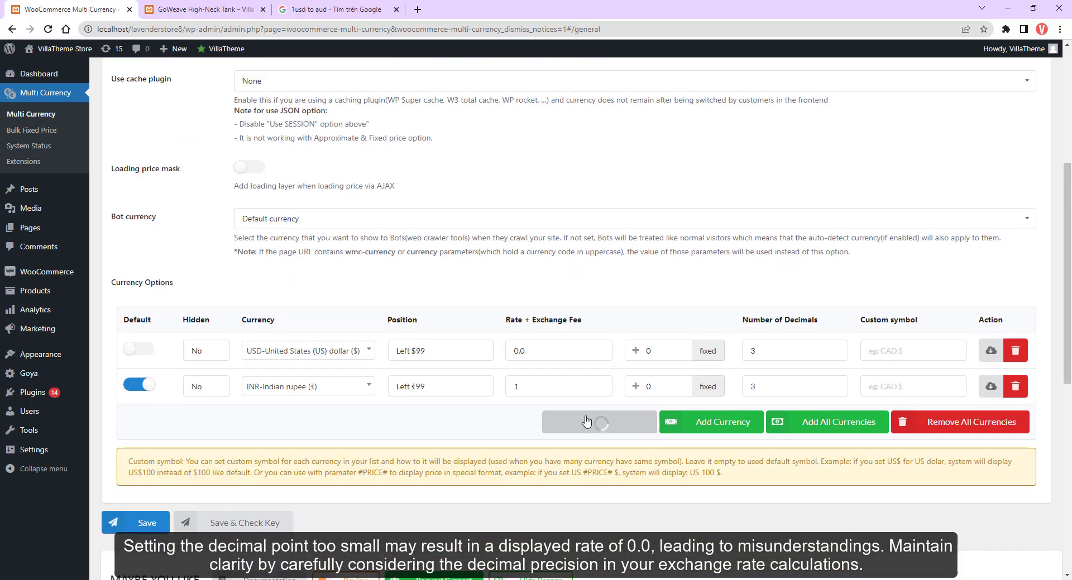